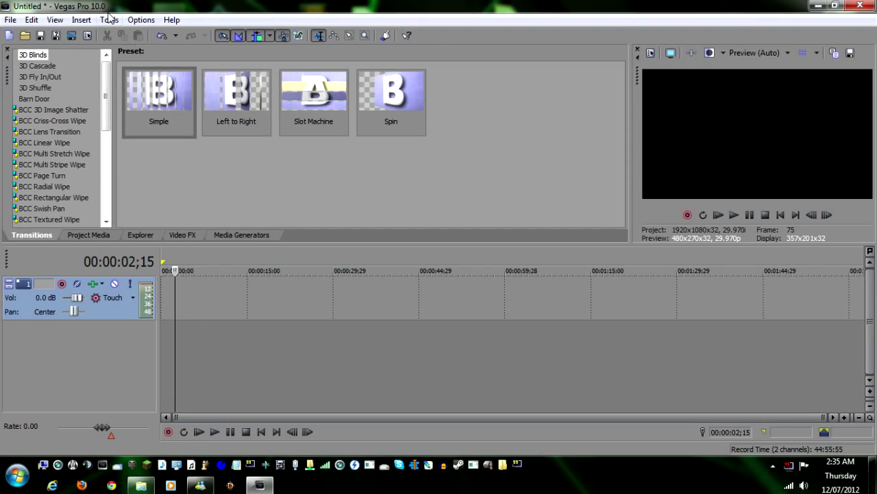
- Review the audio settings in Vegas Preferences and accept them
left_click(109, 20)
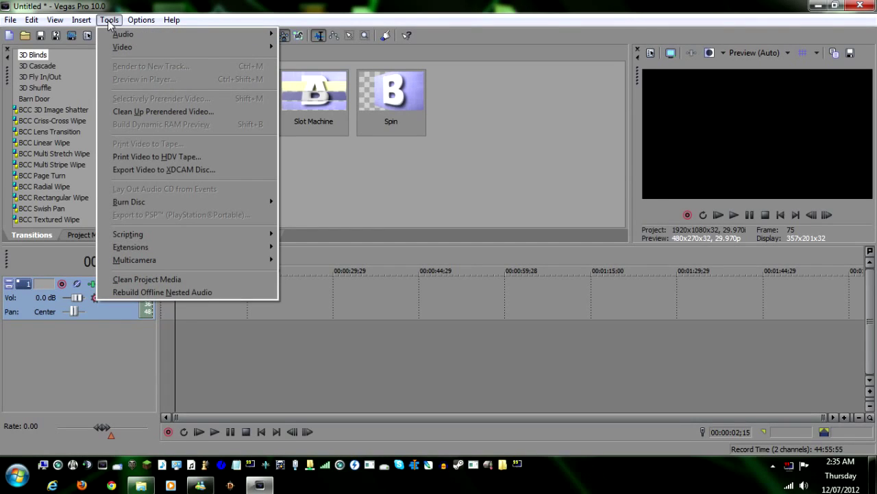
mouse_move(142, 20)
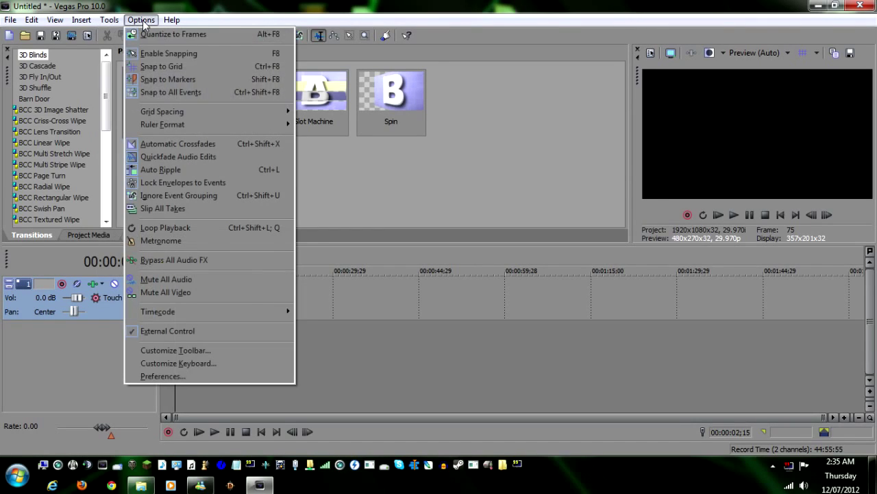
left_click(174, 379)
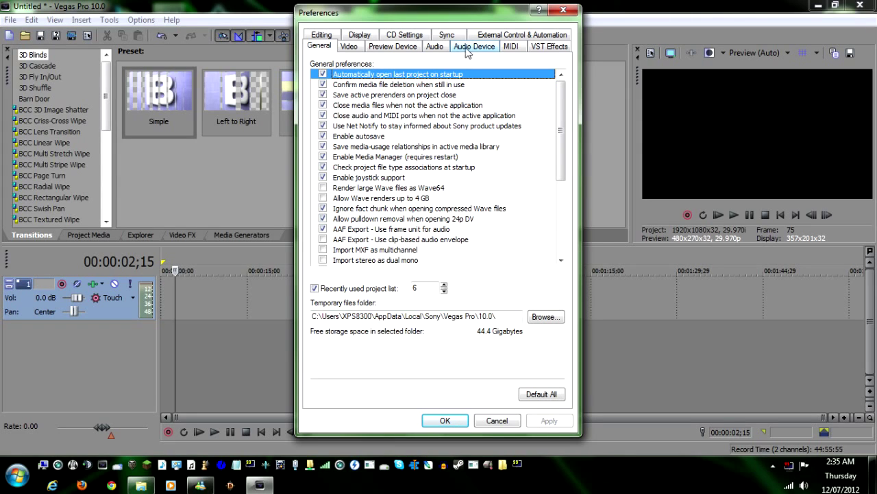
left_click(435, 48)
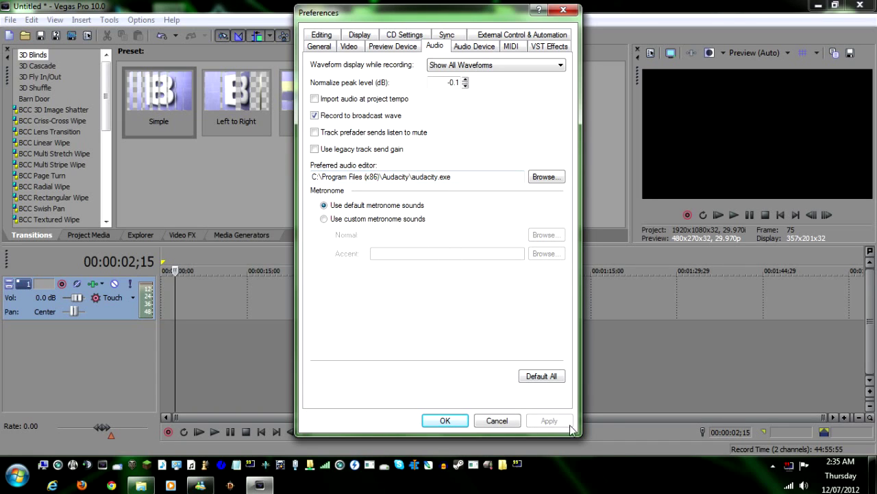
left_click(444, 420)
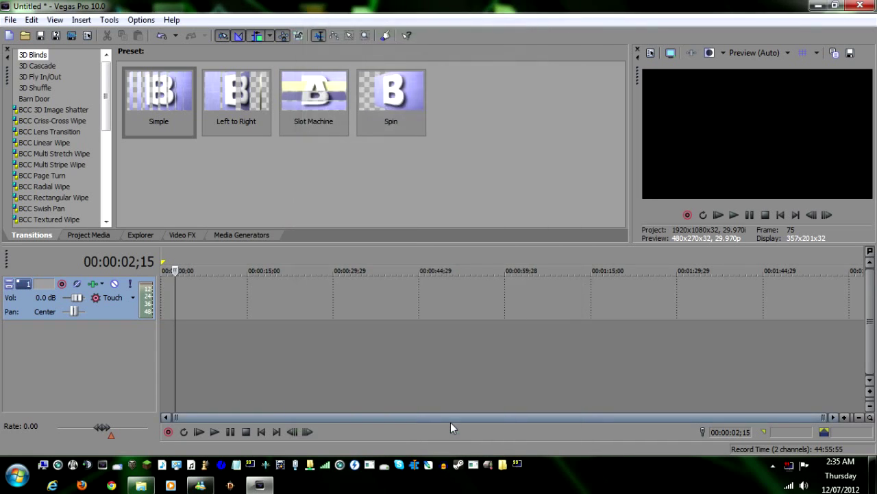
- Record a short voice take, Record Take 1, on the armed audio track near the timeline start
left_click(166, 309)
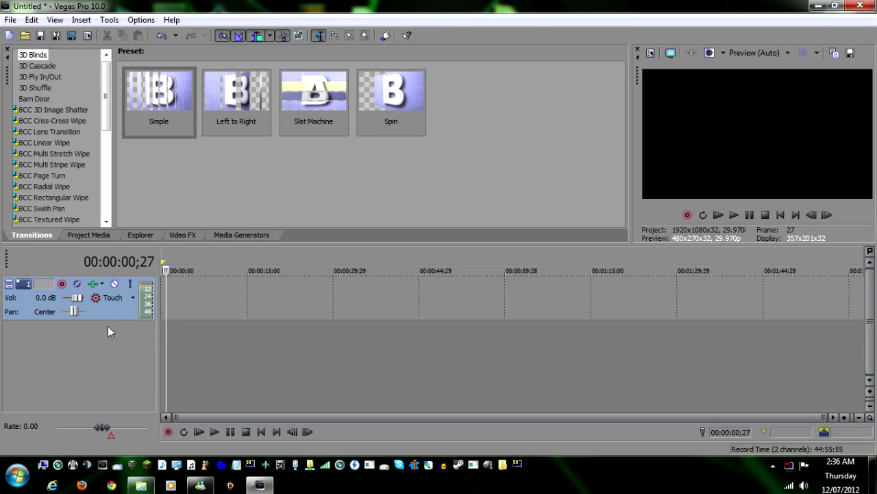
left_click(62, 283)
left_click(456, 209)
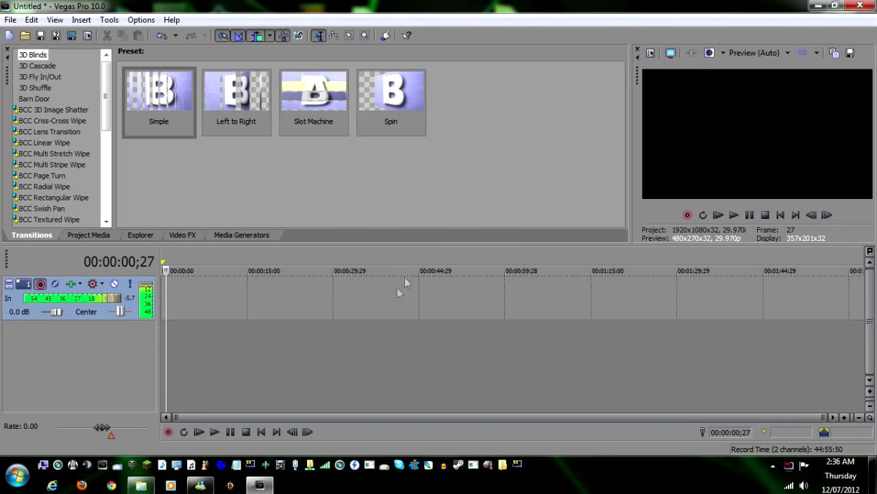
left_click(170, 432)
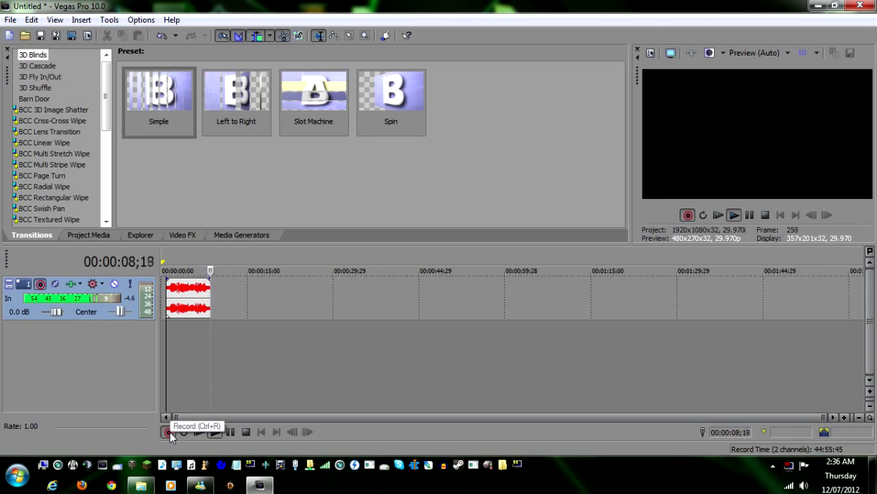
left_click(170, 432)
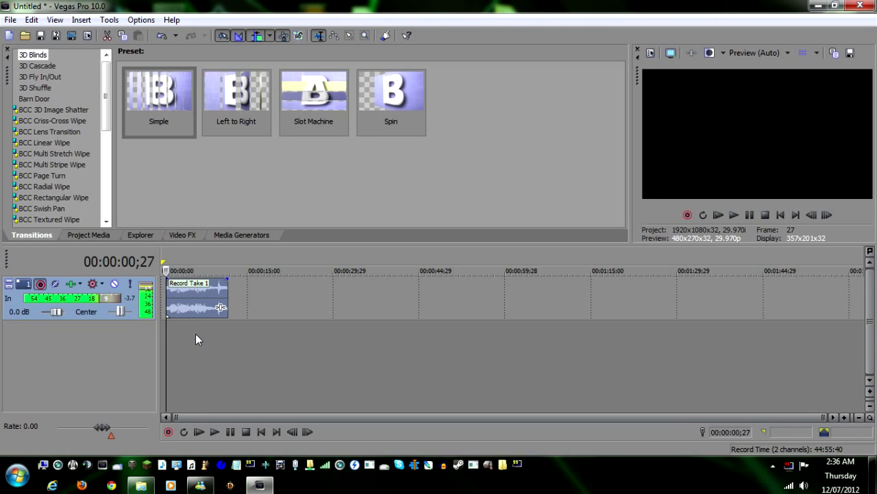
- Play back Record Take 1, then disarm the audio track
key("space")
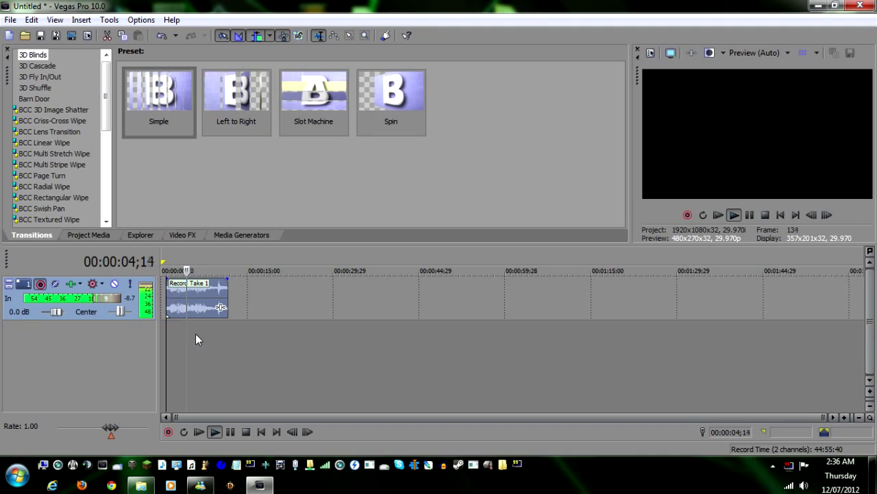
key("space")
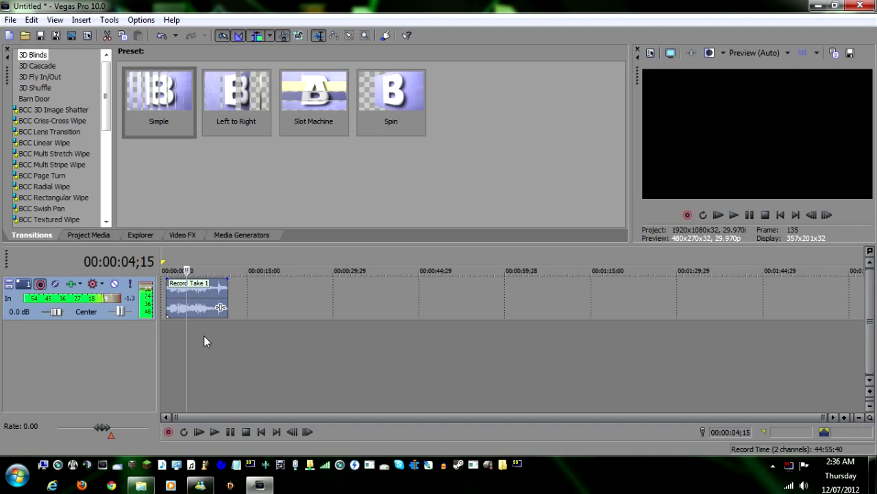
left_click(182, 302)
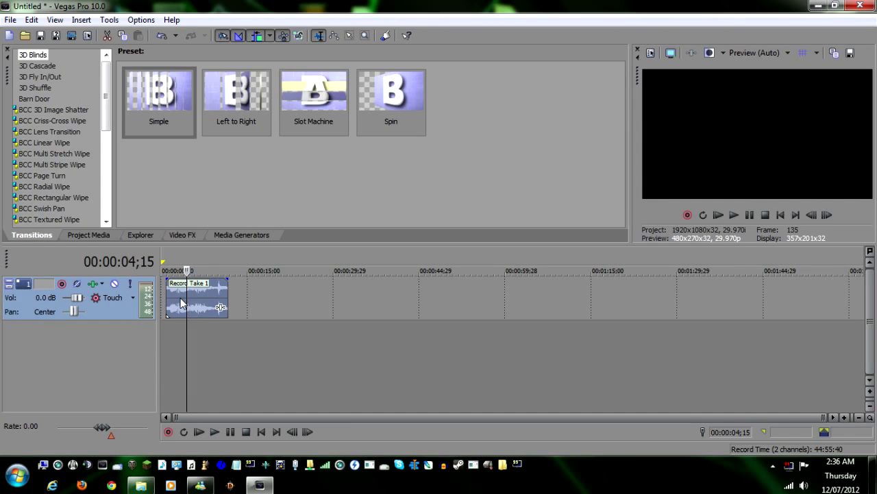
right_click(182, 303)
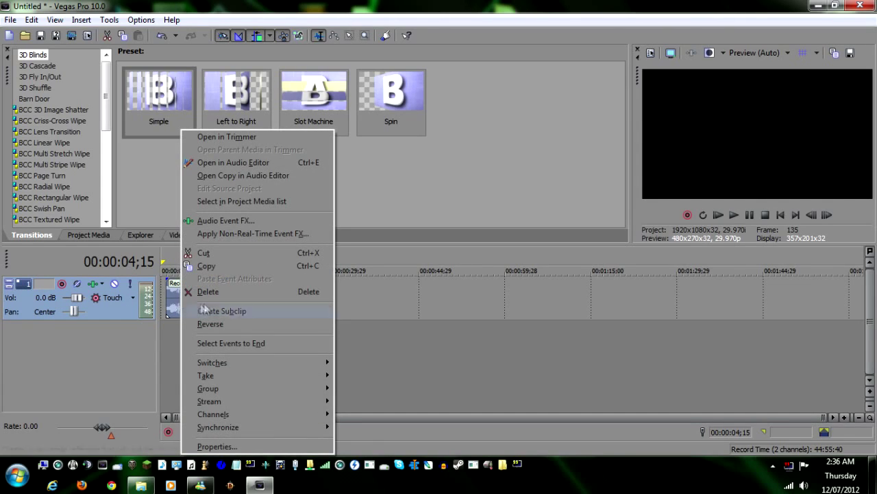
- Open a copy of the take in Audacity as Track 1 - 1 Take 2 and play its start
left_click(272, 175)
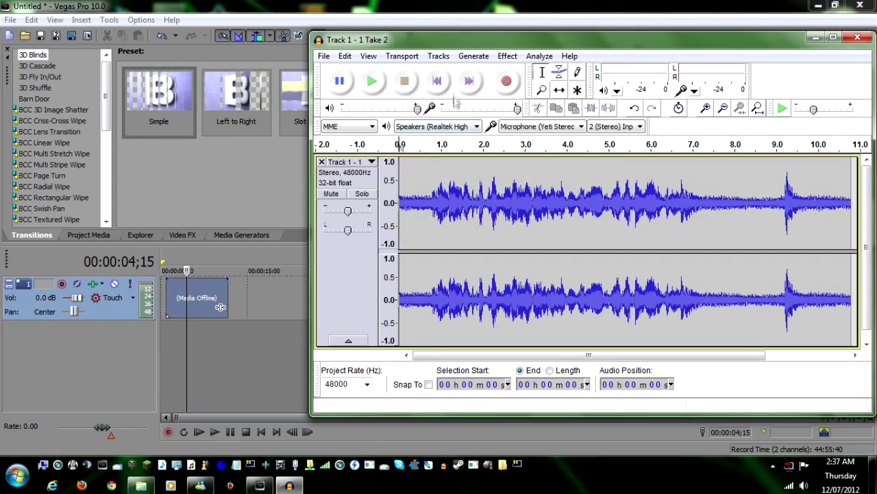
left_click_drag(444, 39, 294, 26)
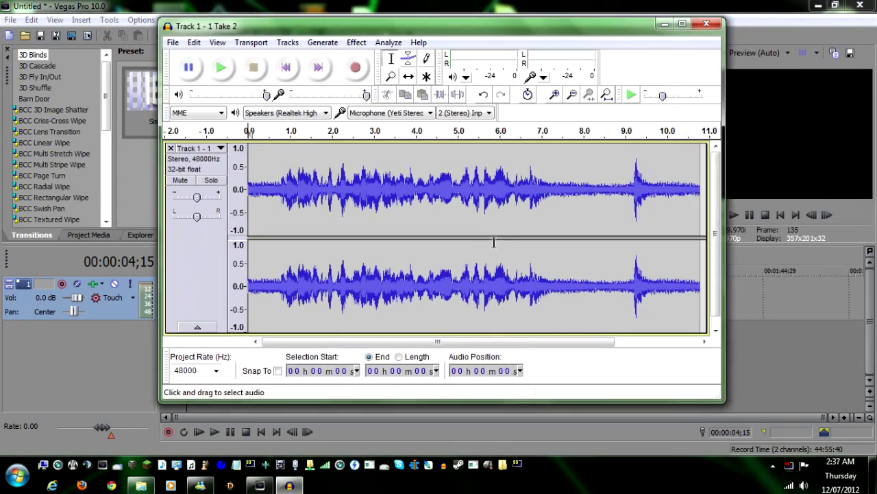
left_click(266, 199)
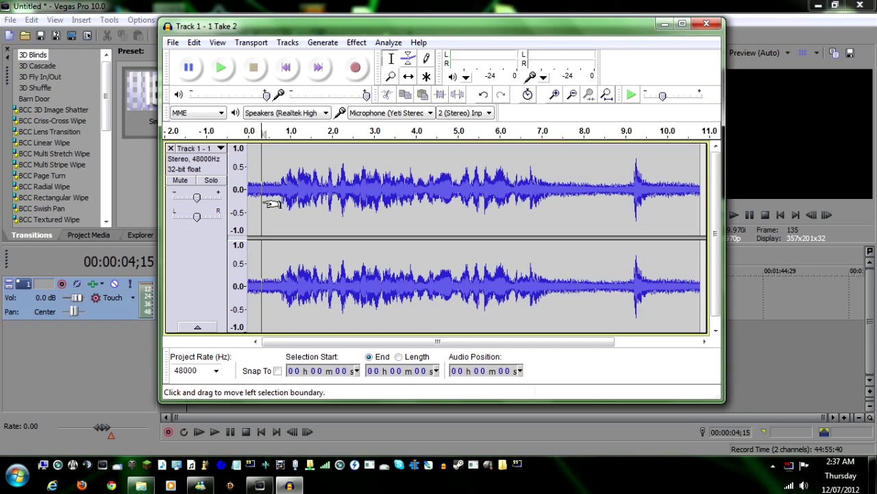
key("space")
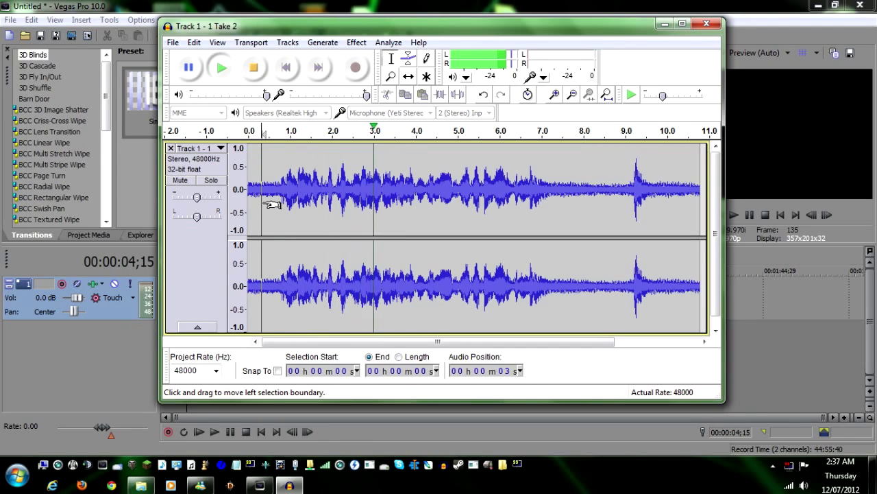
key("space")
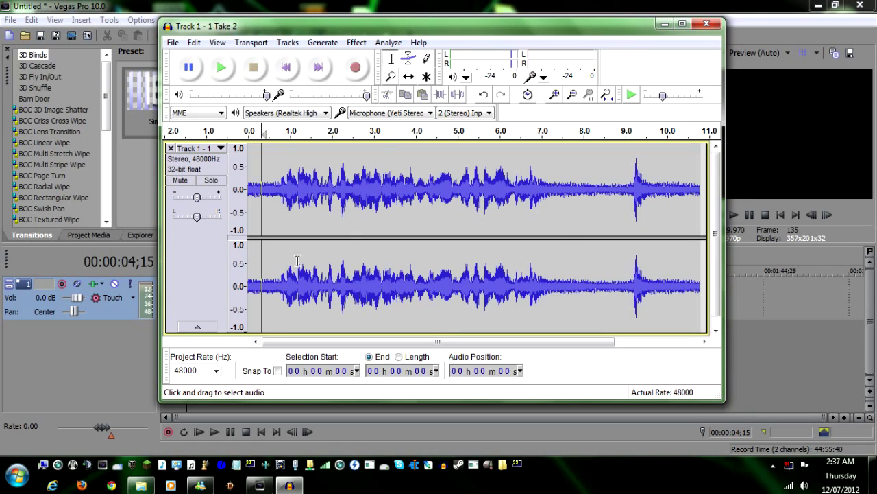
mouse_move(272, 282)
left_mouse_down()
mouse_move(243, 283)
mouse_move(268, 284)
left_mouse_up()
left_click(269, 282)
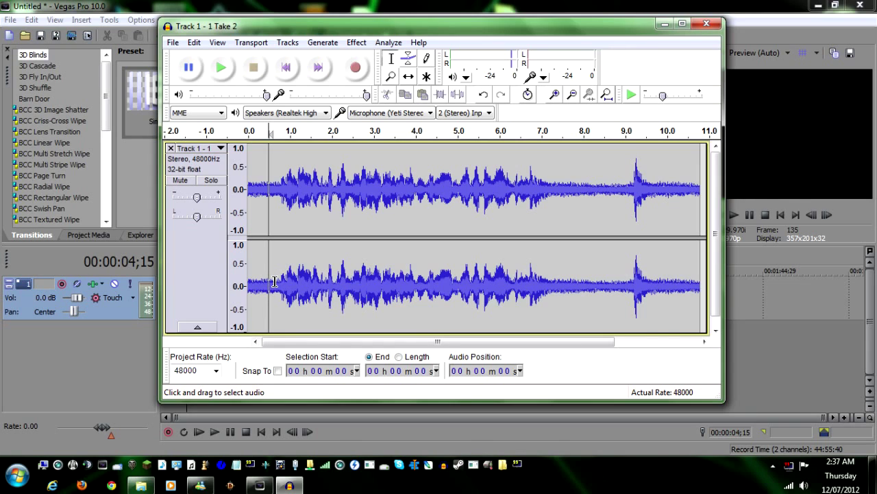
- Capture a noise profile from the first 0.6 s of silence with Noise Removal
left_click_drag(274, 282, 241, 282)
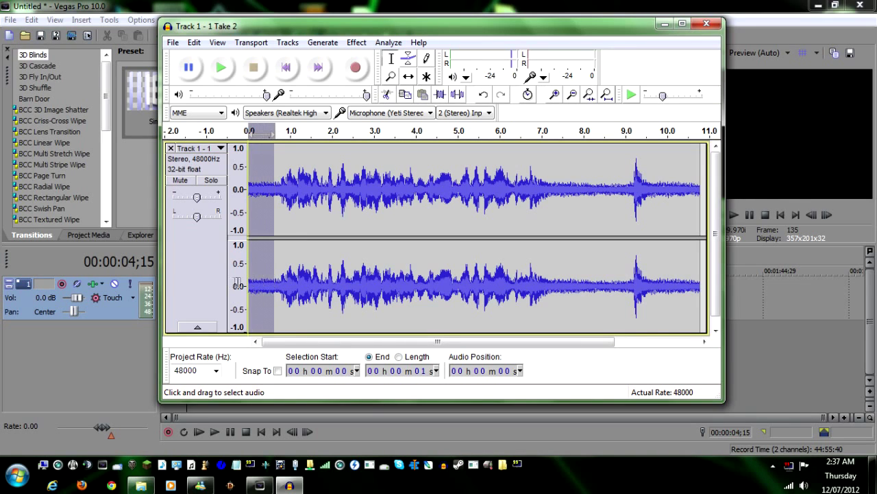
left_click(362, 44)
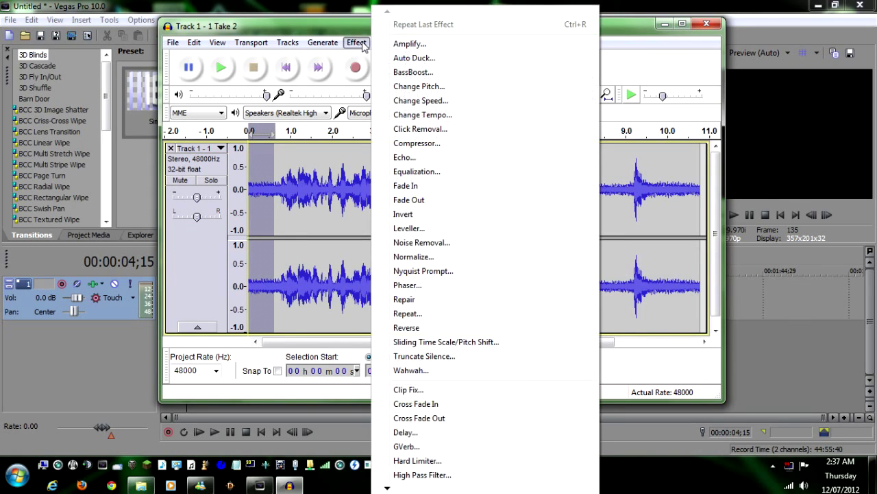
left_click(421, 244)
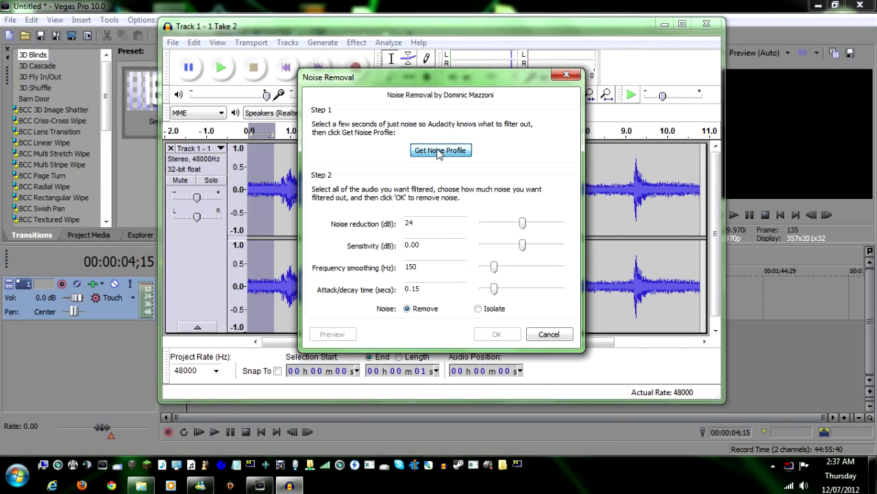
left_click(439, 151)
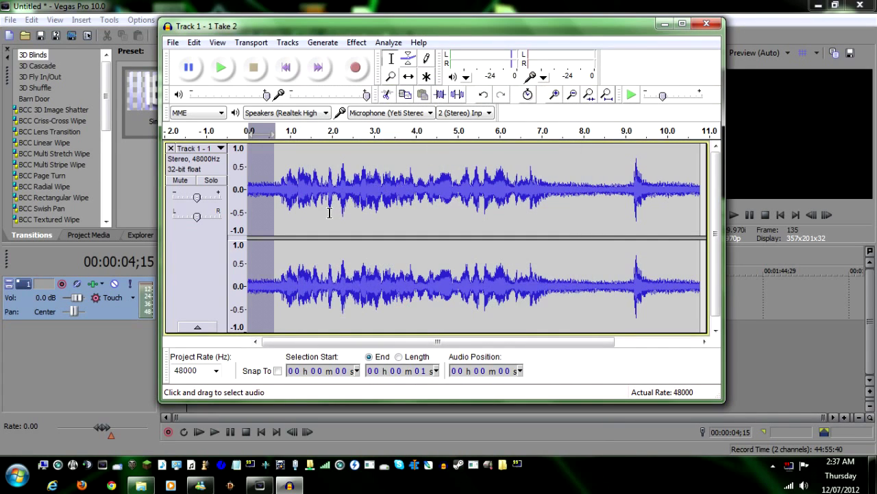
- Apply 24 dB Noise Removal to the whole take and play the cleaned audio
key("ctrl+a")
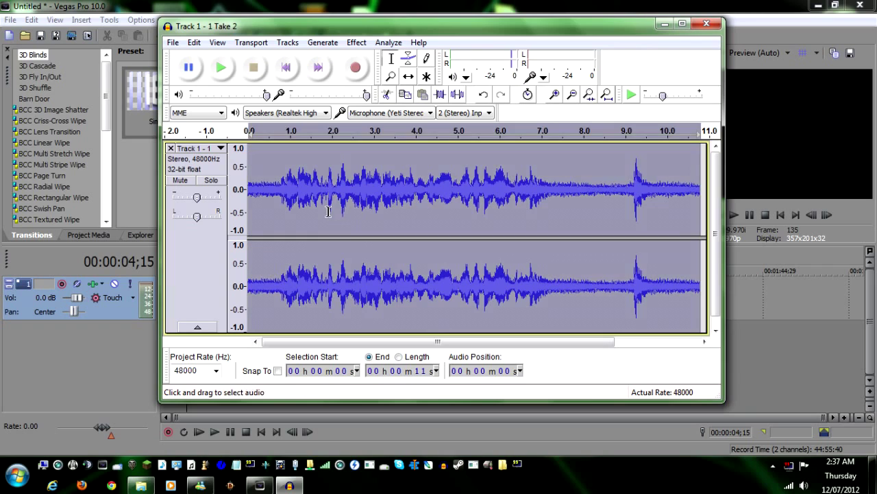
left_click(357, 43)
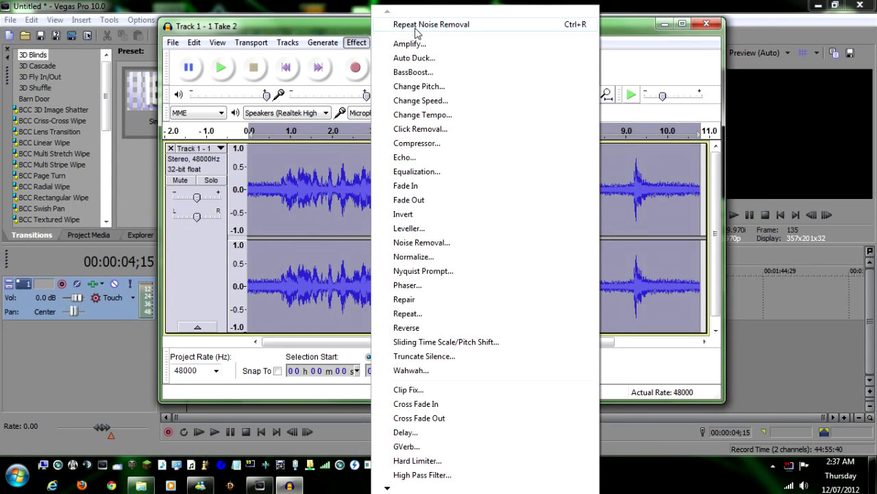
left_click(439, 243)
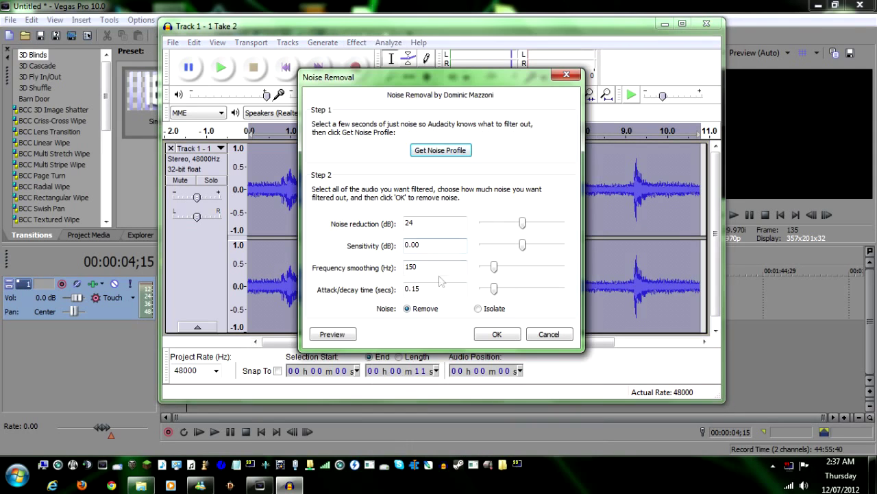
left_click(491, 334)
left_click(274, 295)
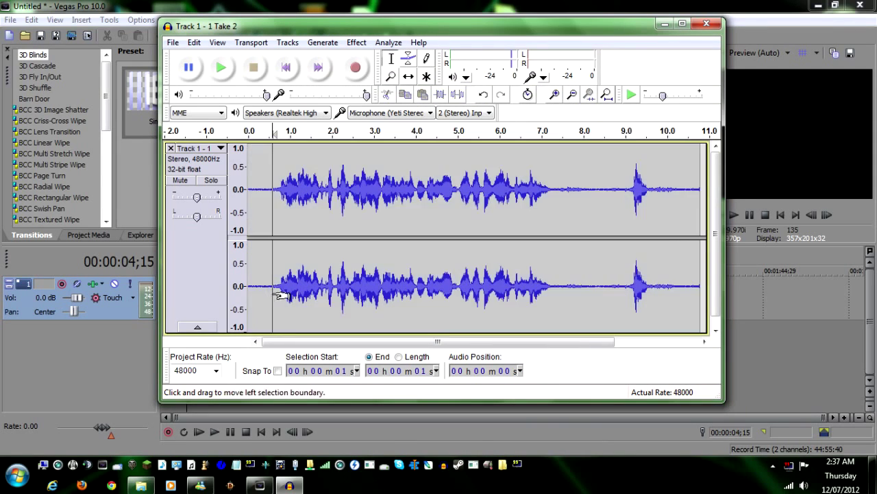
left_click(252, 291)
key("space")
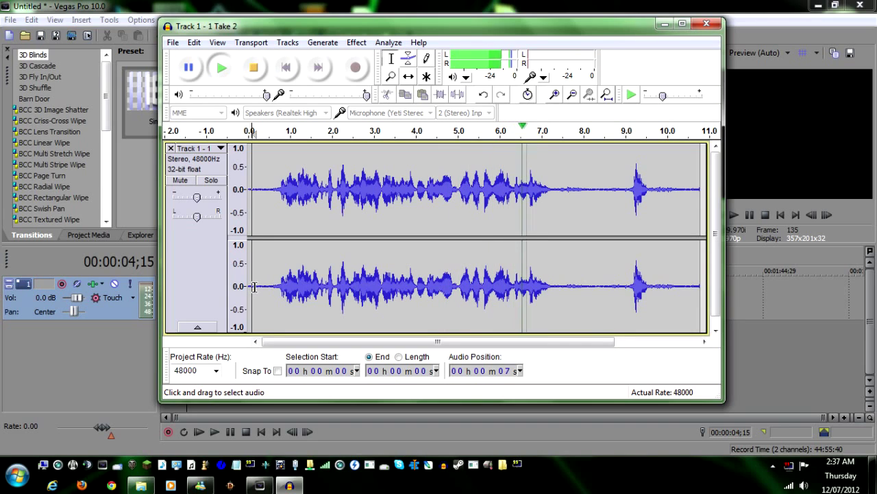
- Export the cleaned take as a 16-bit WAV under the suggested name, then close Audacity without saving
key("space")
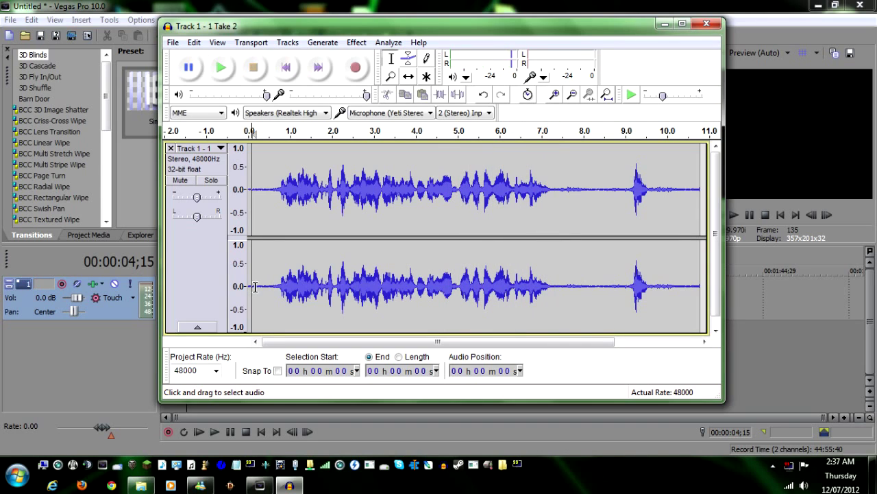
left_click(173, 43)
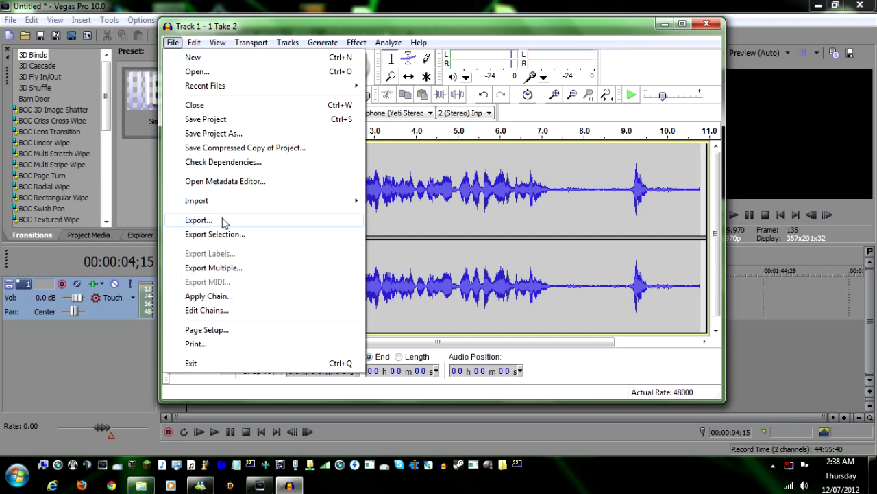
left_click(223, 222)
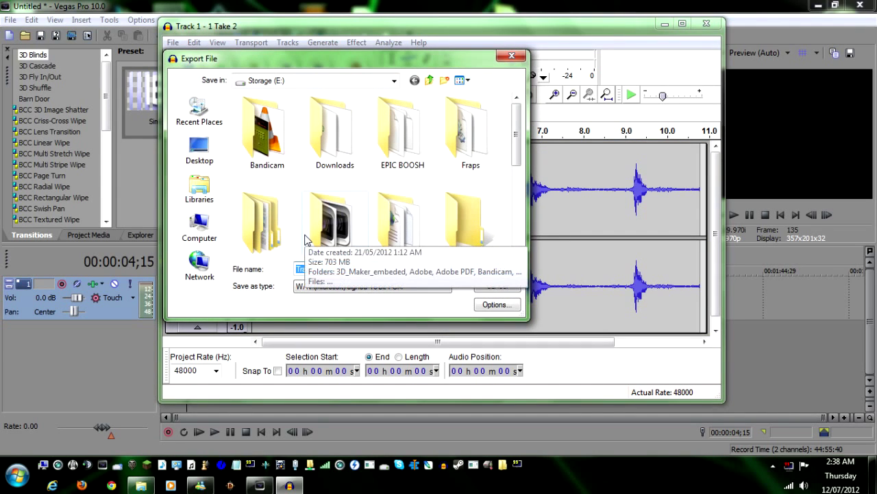
key("Return")
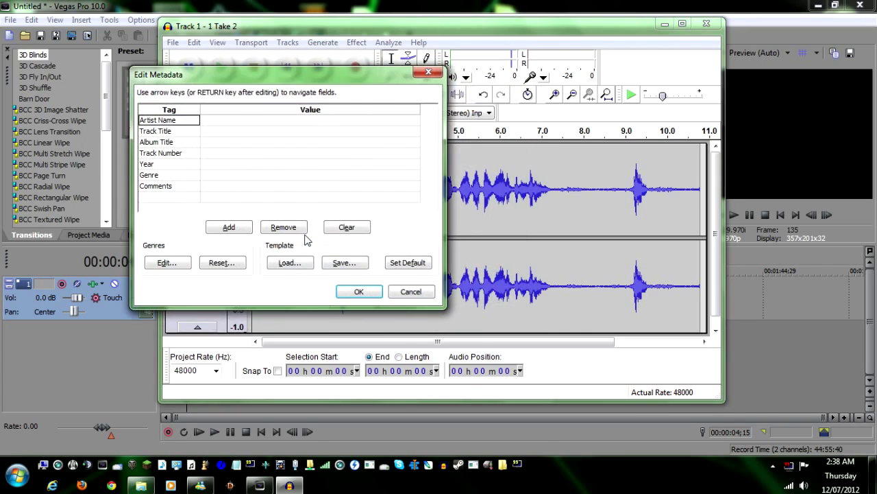
left_click(347, 295)
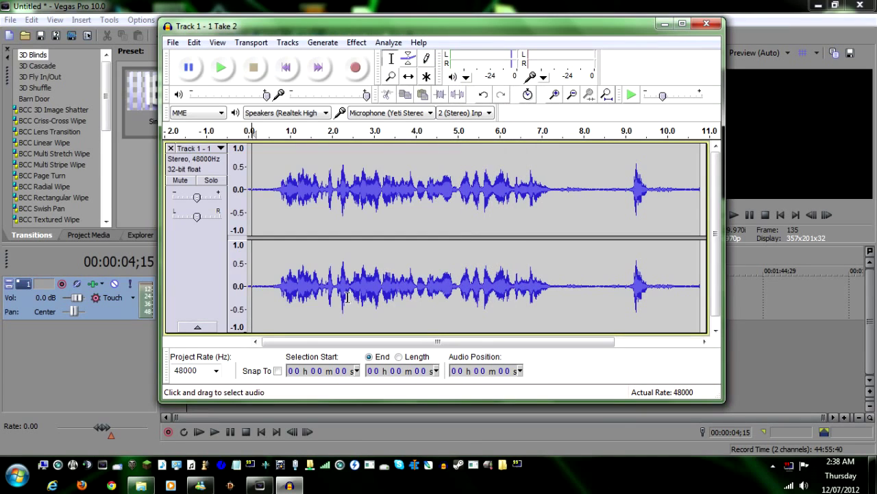
left_click(706, 26)
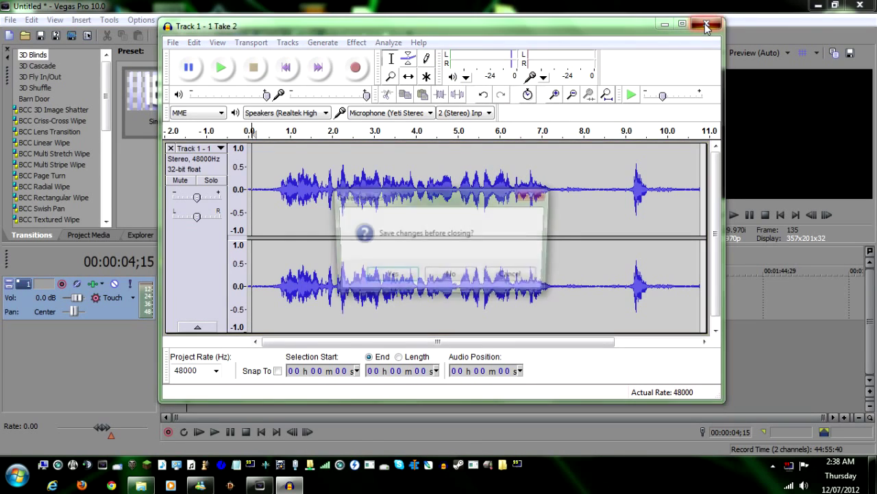
left_click(451, 276)
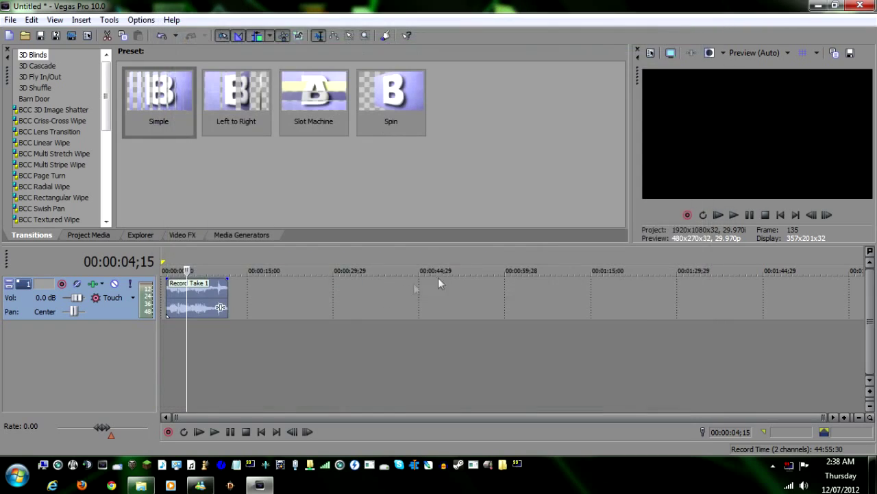
- Place TNT.wav on a second audio track and drag its clip gain down to -Inf dB
left_click(140, 485)
left_click_drag(427, 333, 226, 340)
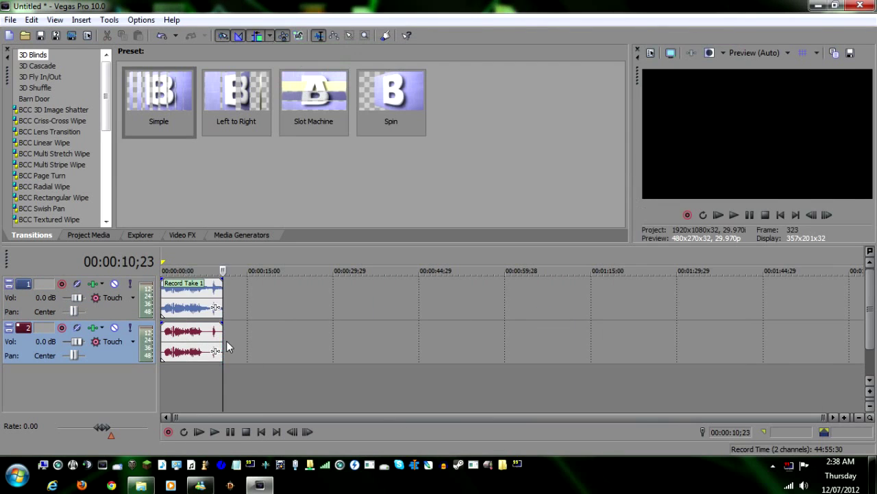
left_click(190, 339)
scroll(191, 339, "up", 5)
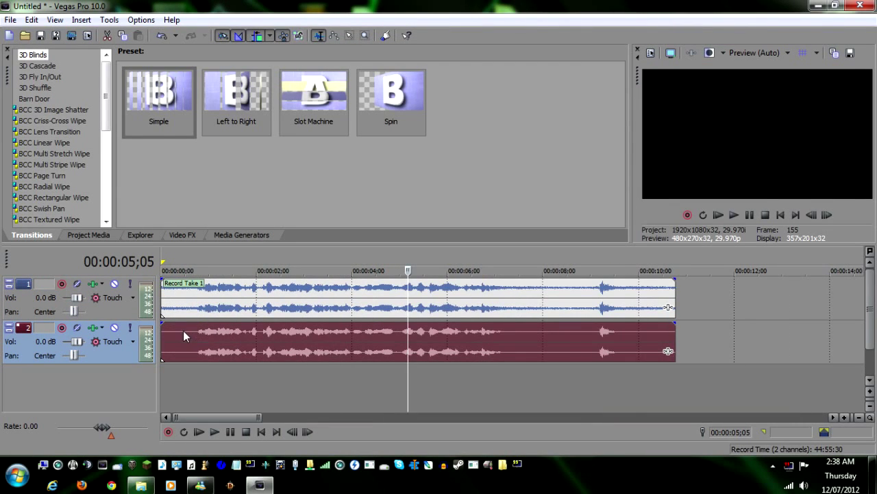
left_click_drag(221, 329, 218, 362)
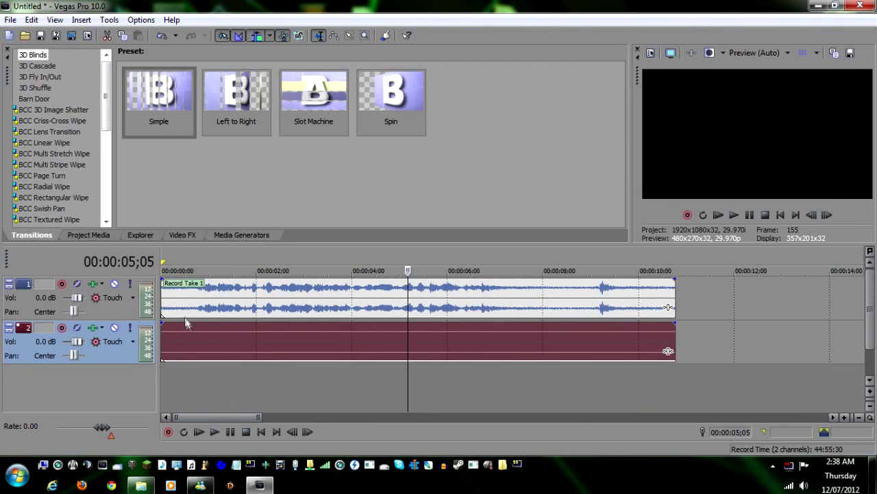
- Play the timeline from the original take's start to compare both takes
left_click(191, 310)
key("space")
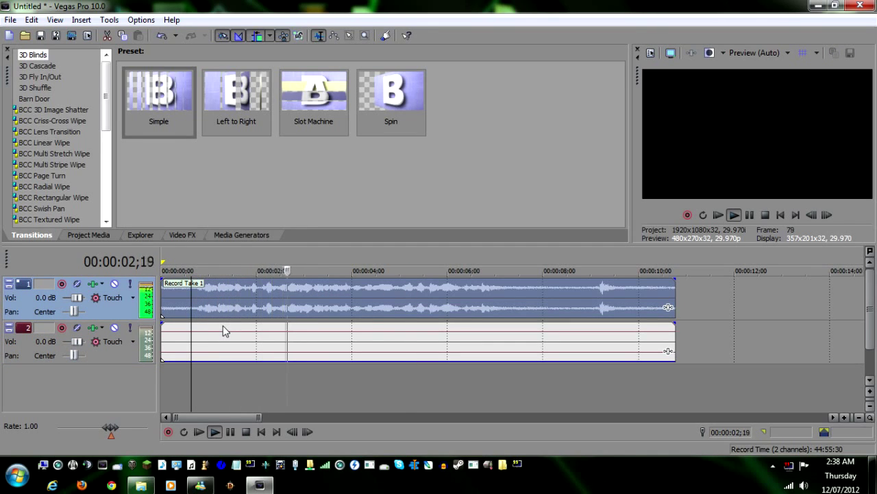
key("Return")
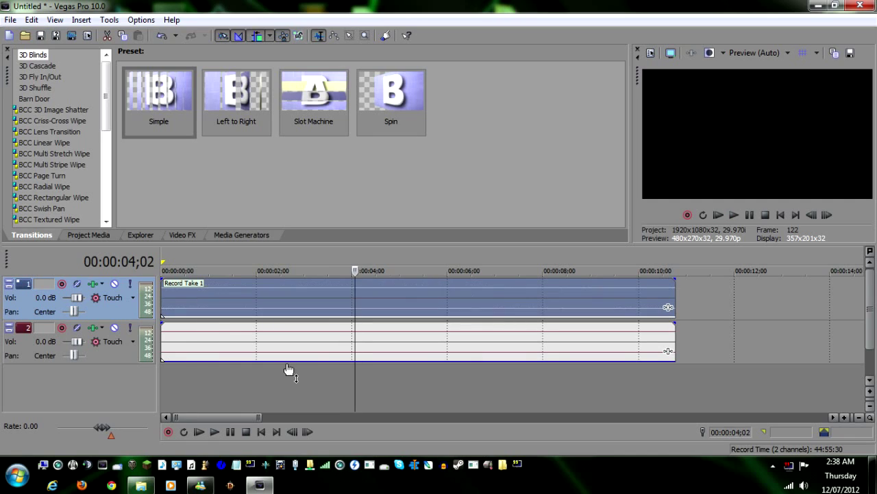
key("space")
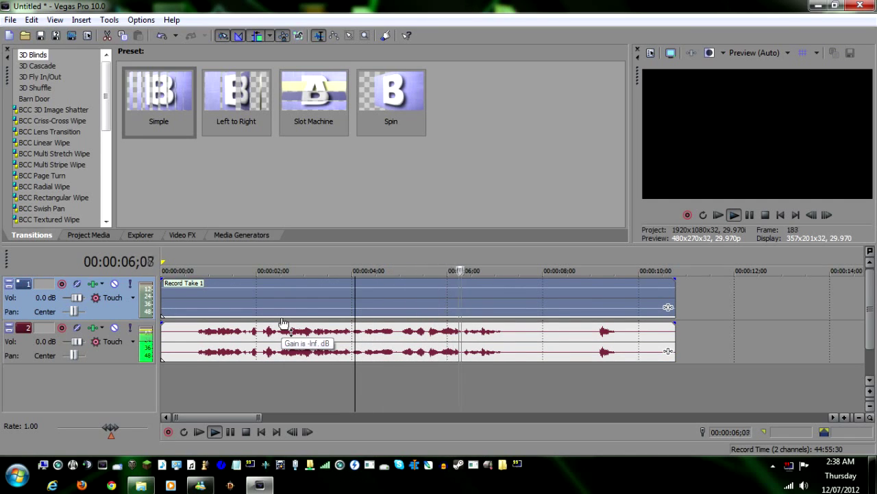
key("Return")
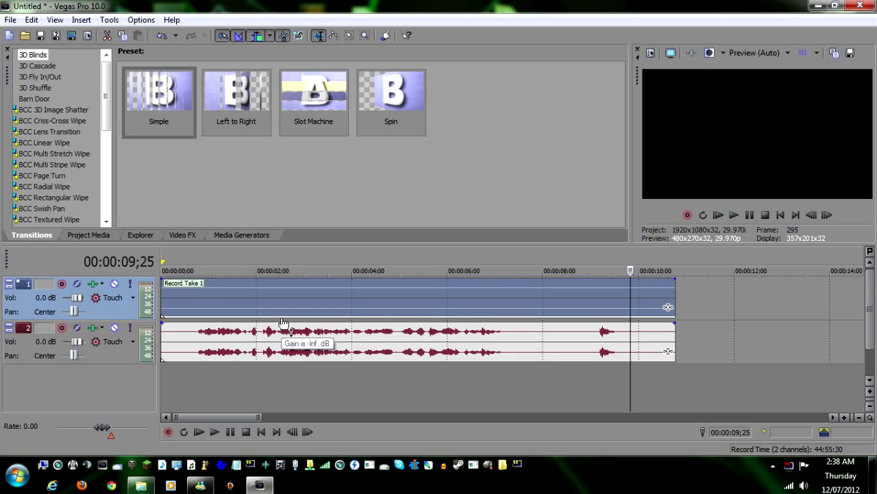